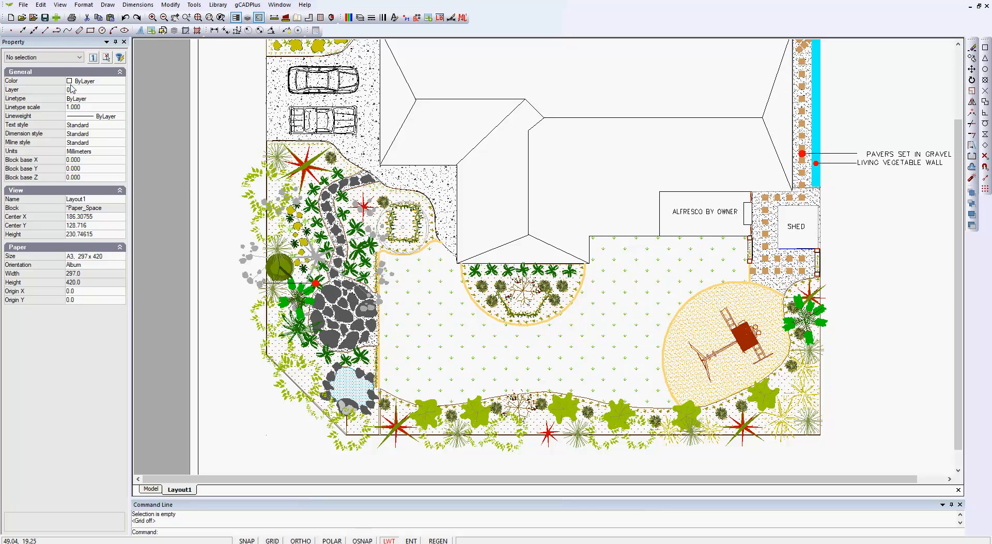
pyautogui.click(24, 5)
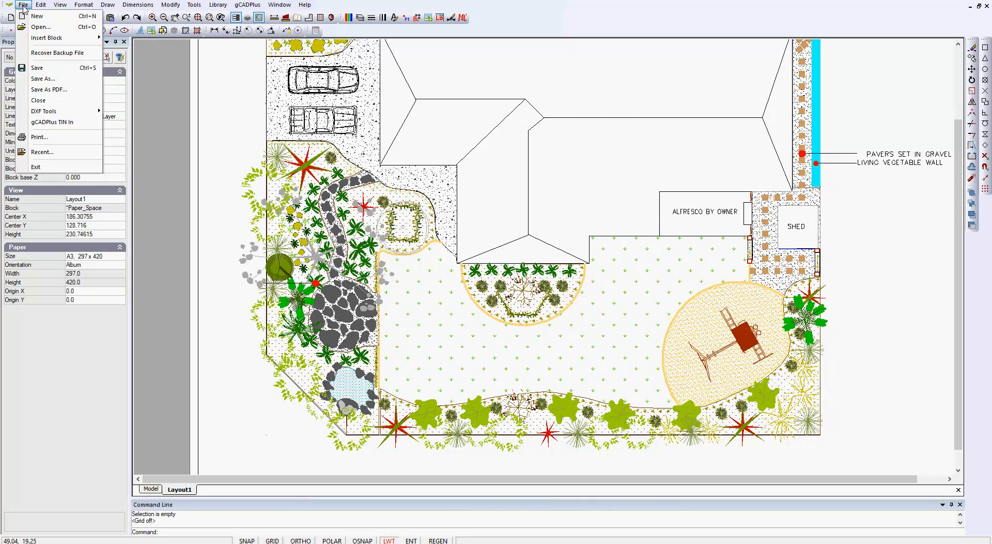
pyautogui.click(41, 137)
pyautogui.click(598, 204)
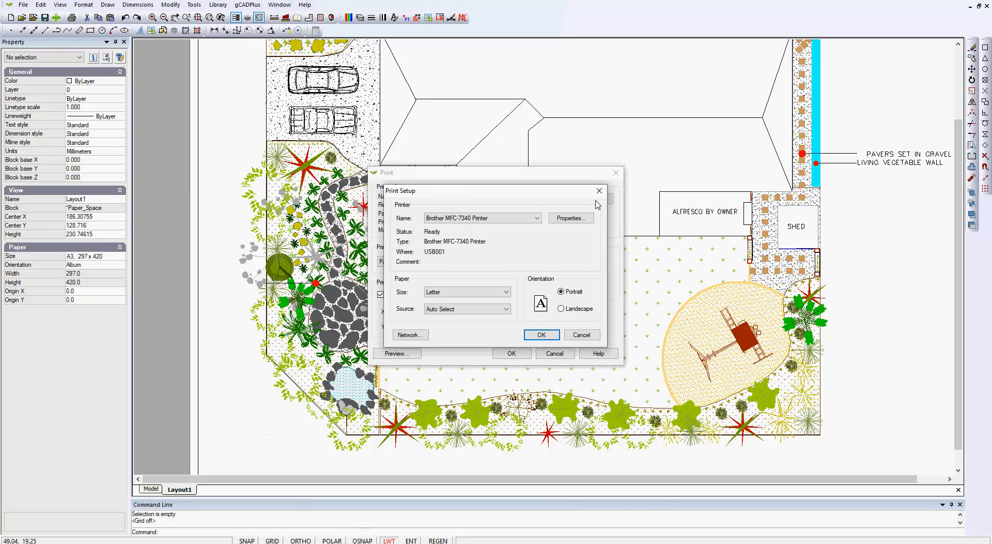
pyautogui.click(537, 218)
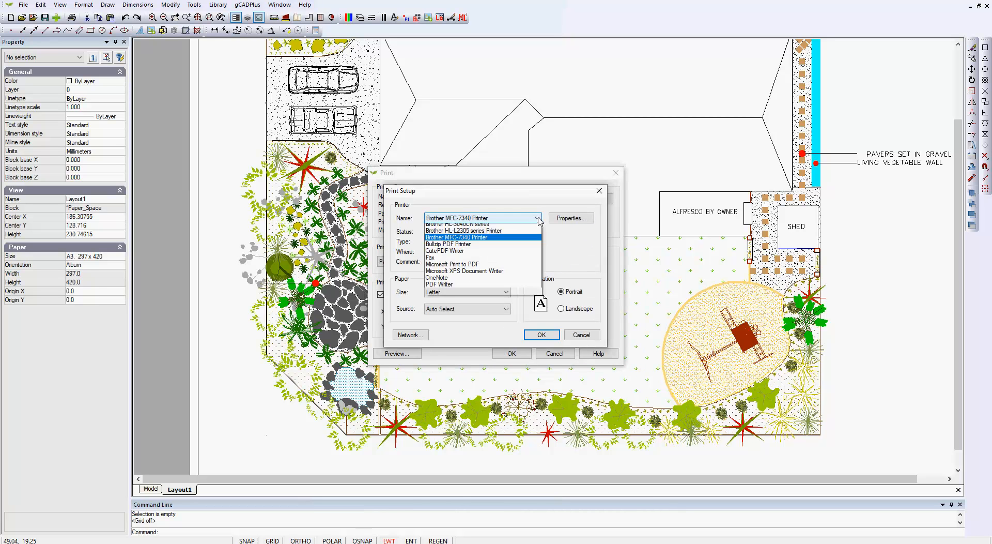
pyautogui.click(491, 254)
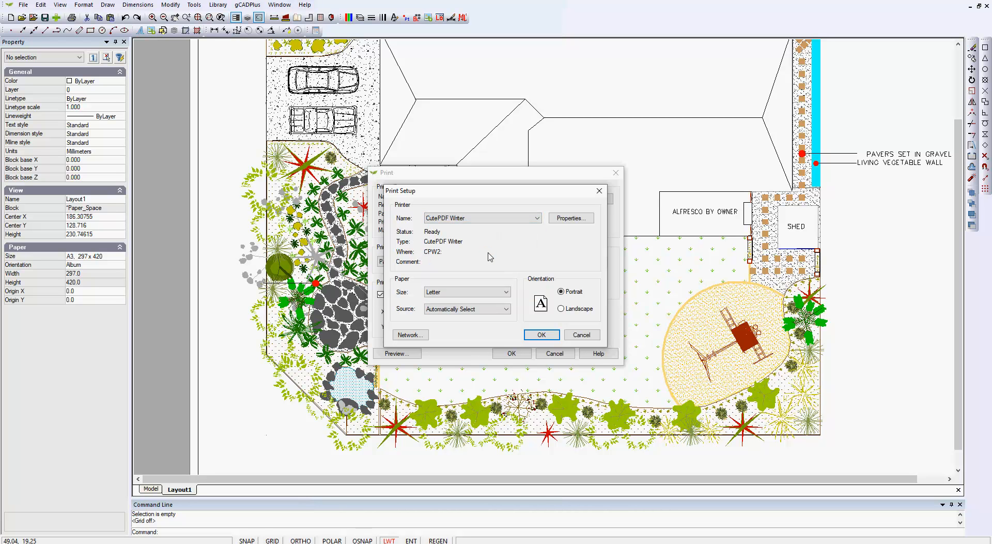
pyautogui.click(581, 335)
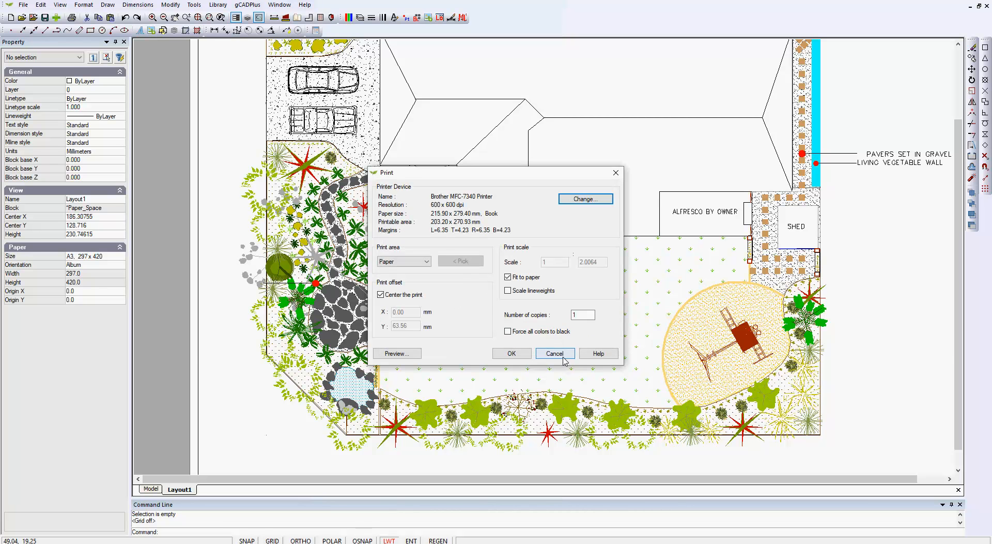
pyautogui.click(564, 361)
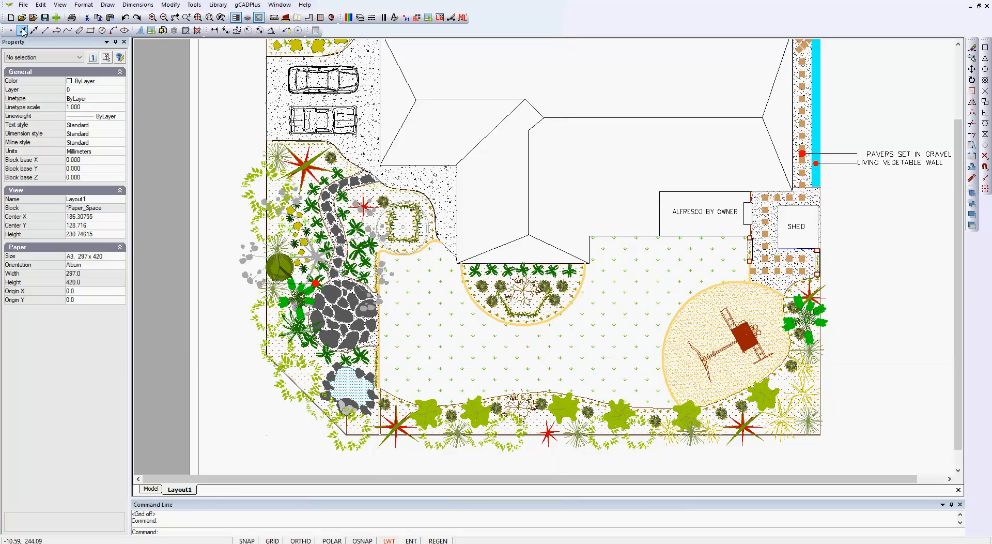
# - Start a PDF export of the A3 layout at Maximum level, with a Window area enclosing the whole garden plan and its labels
pyautogui.click(23, 6)
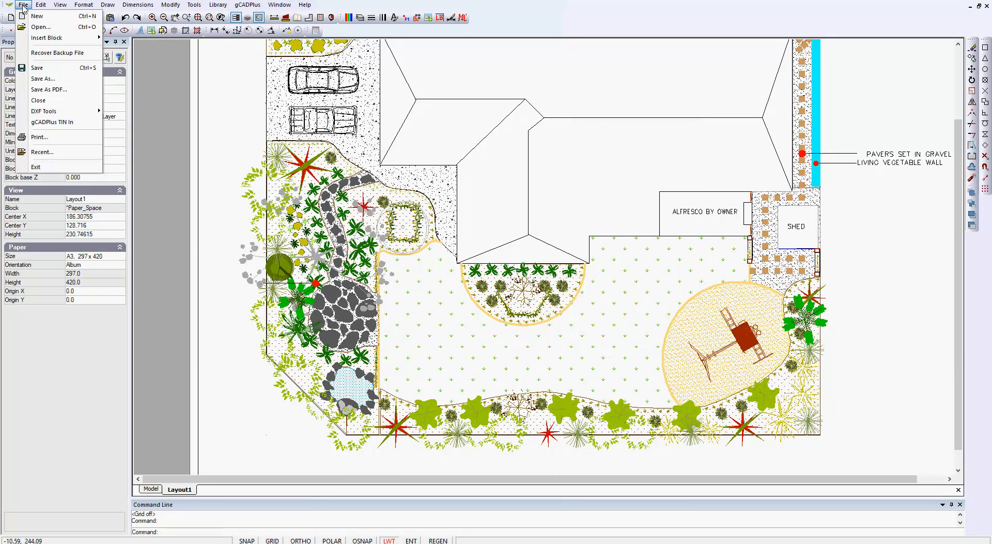
pyautogui.click(56, 91)
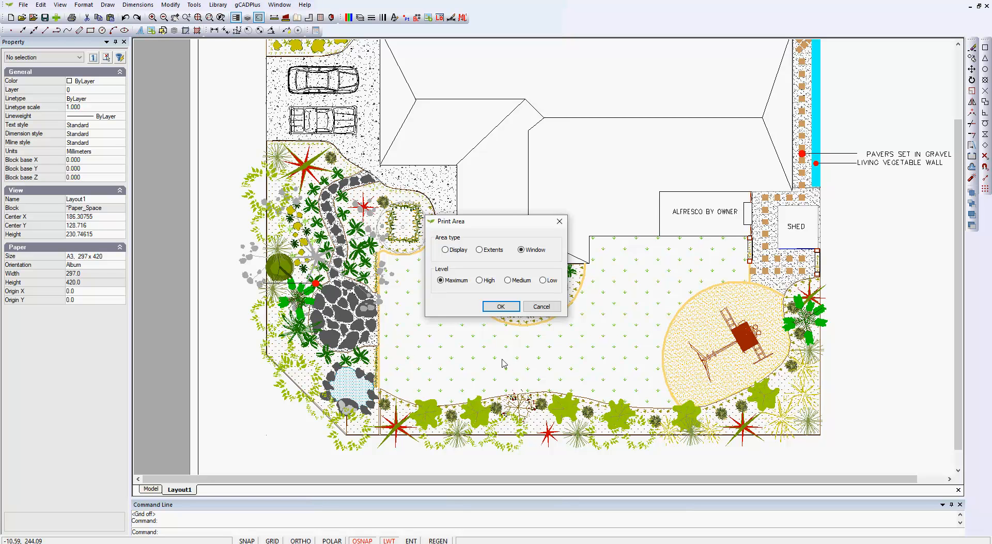
pyautogui.click(501, 306)
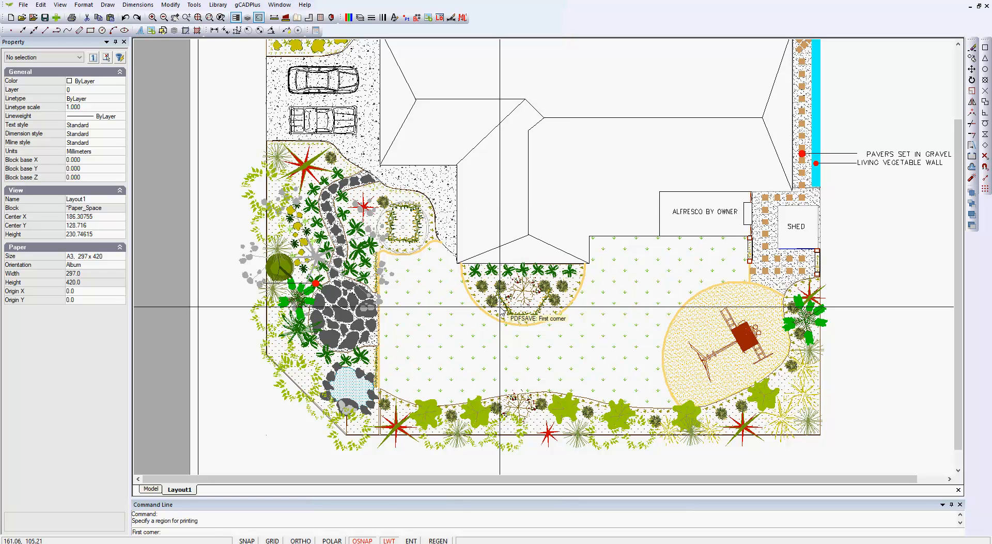
pyautogui.scroll(-4, 501, 306)
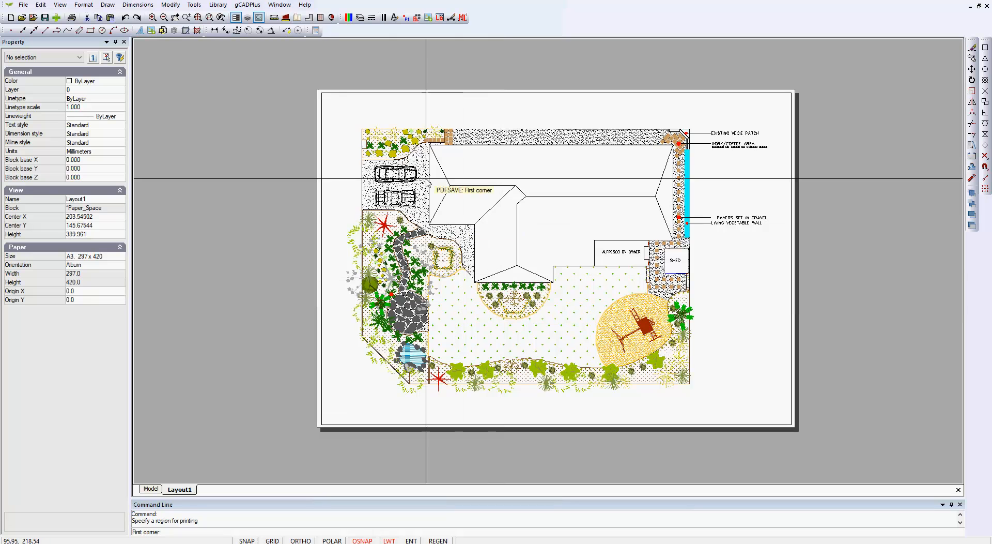
pyautogui.click(339, 103)
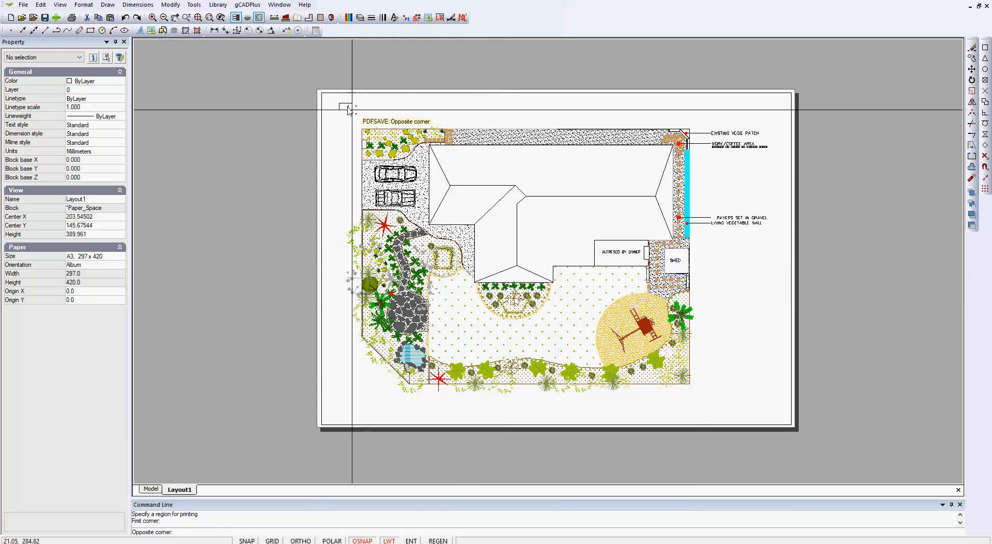
pyautogui.click(782, 407)
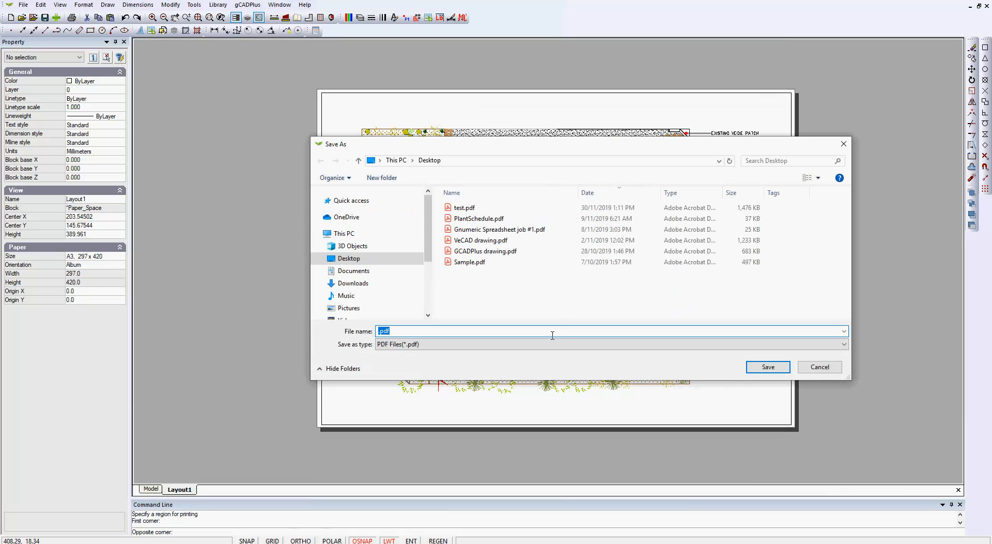
# - Save the exported PDF on the Desktop as test.pdf, overwriting the existing file, and view the result
pyautogui.click(465, 208)
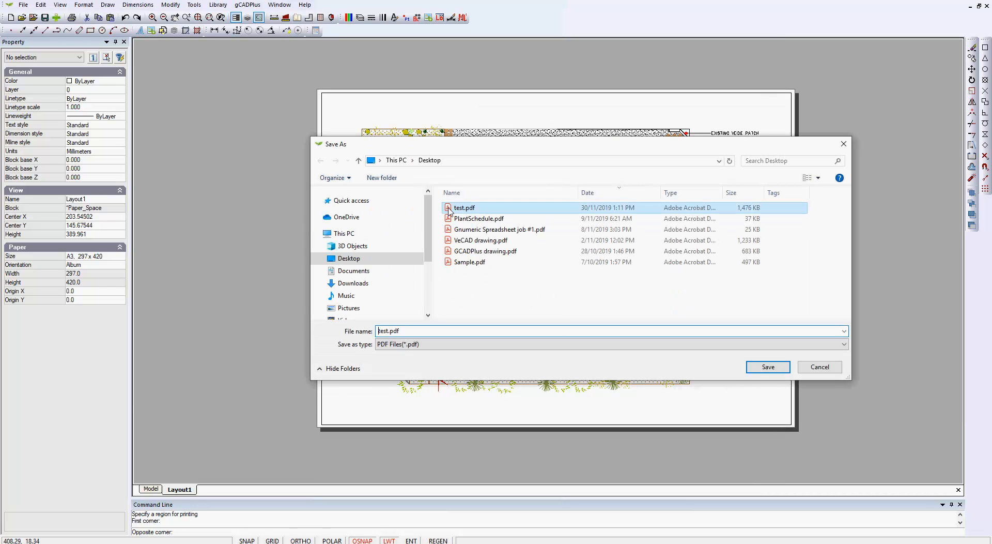
pyautogui.click(761, 368)
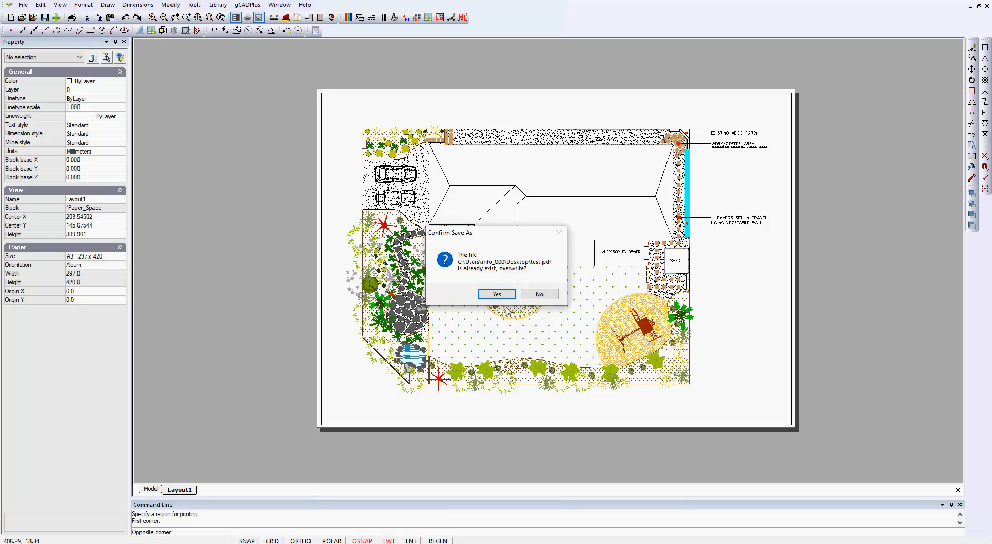
pyautogui.click(498, 293)
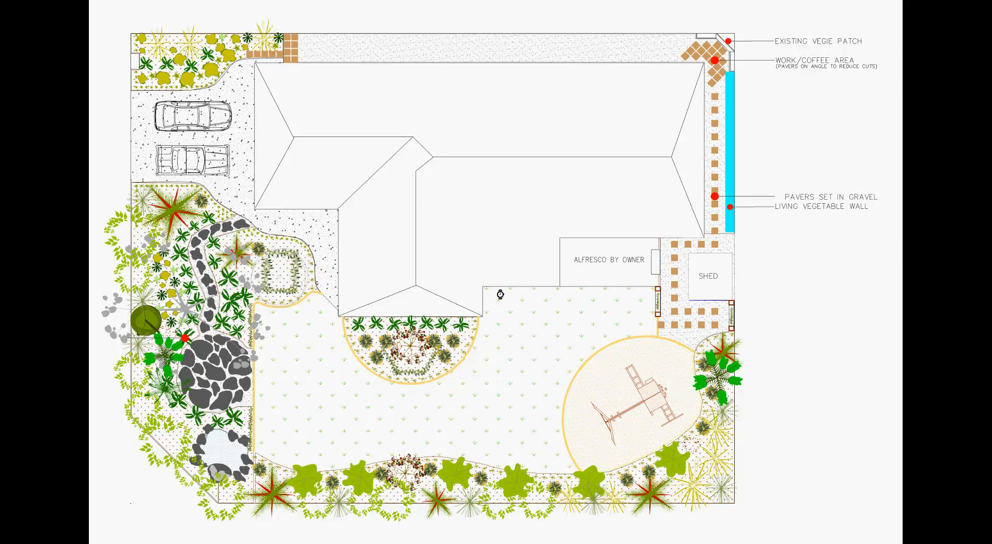
pyautogui.scroll(1, 500, 293)
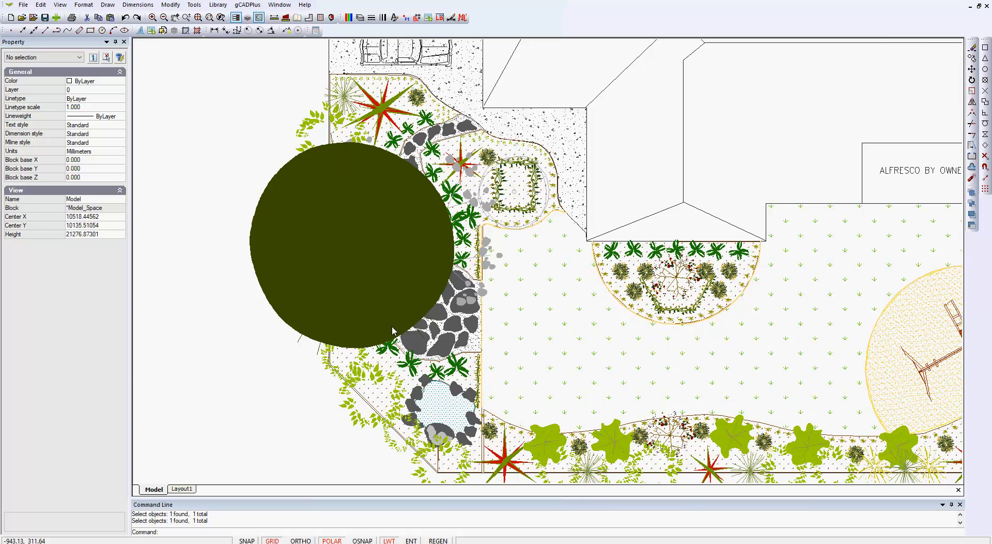
# - Edit the large dark green tree block in model space, setting its canopy polyline's transparency to 50, and close the block editor
pyautogui.scroll(-1, 393, 331)
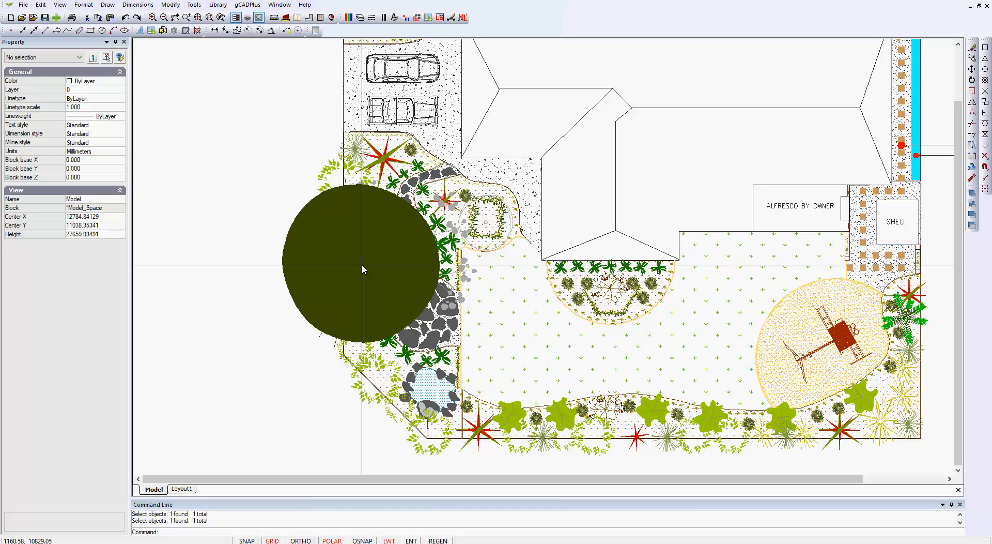
pyautogui.click(323, 284)
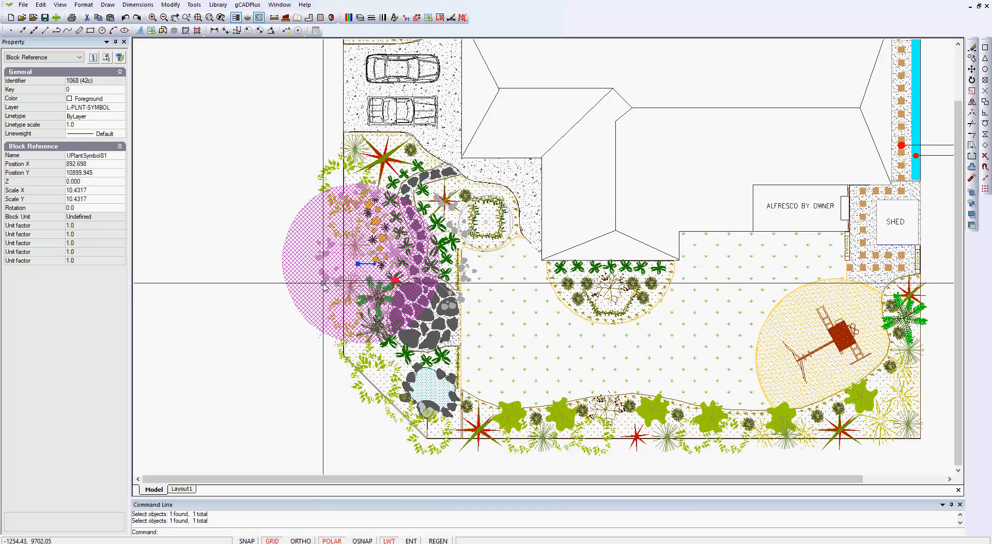
pyautogui.rightClick(324, 283)
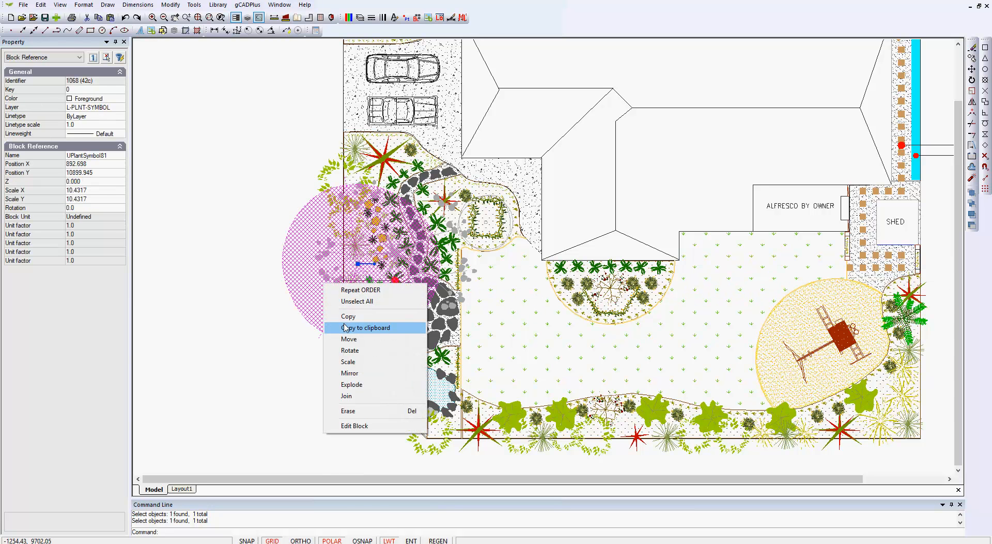
pyautogui.click(362, 417)
pyautogui.click(389, 256)
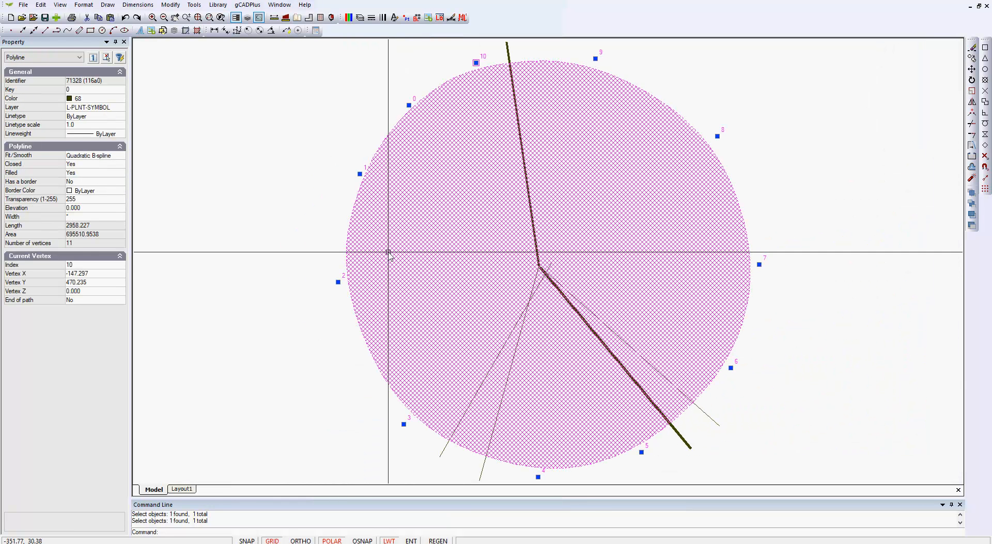
pyautogui.click(80, 199)
pyautogui.write('50')
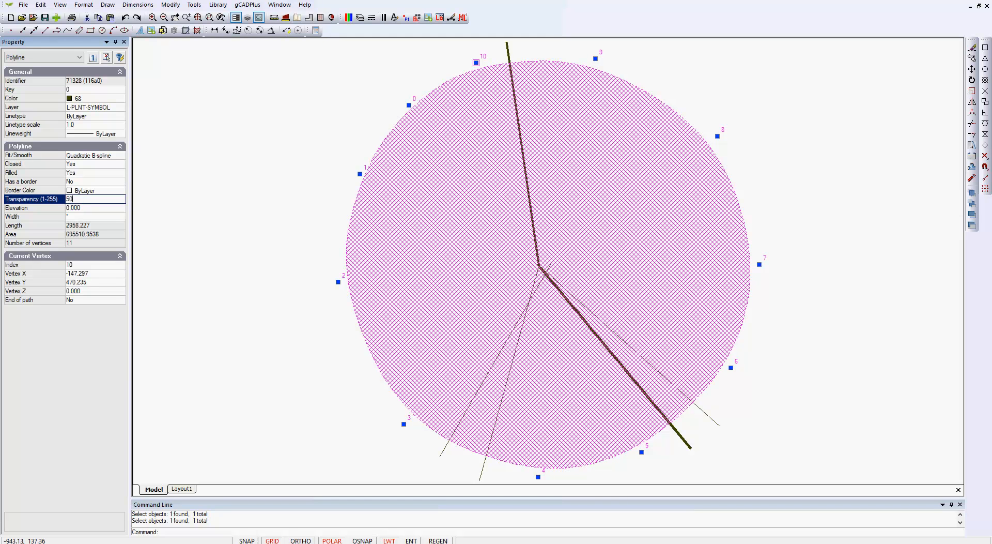
pyautogui.rightClick(246, 213)
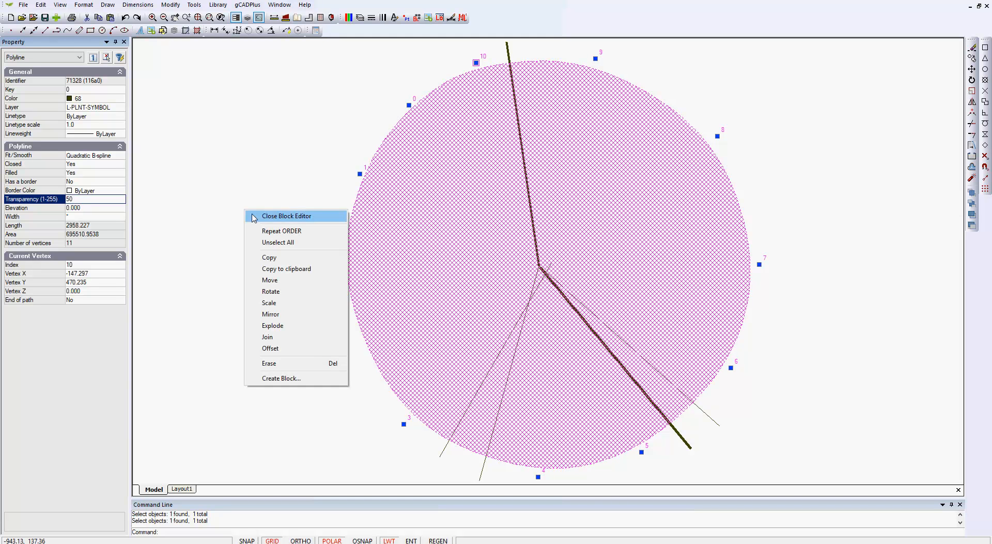
pyautogui.click(257, 218)
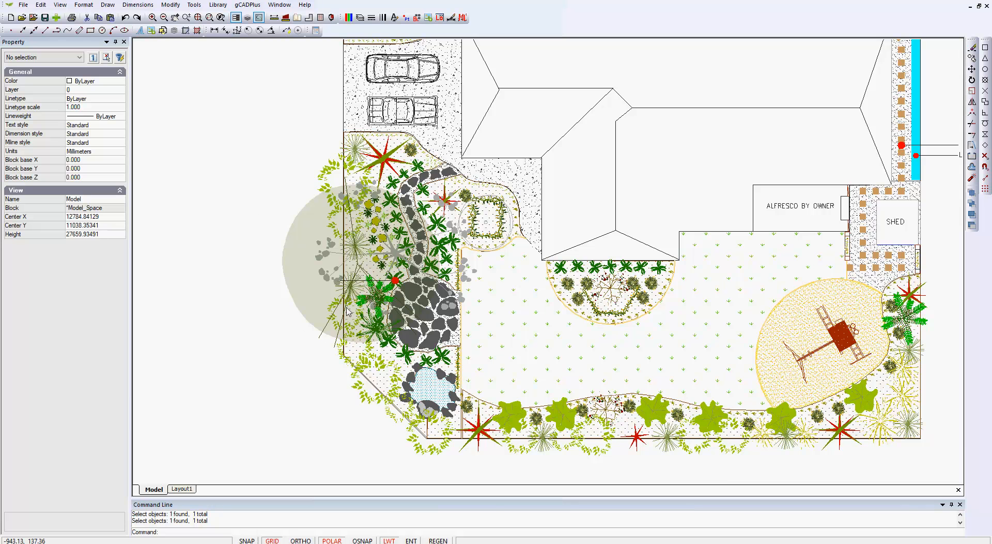
pyautogui.scroll(3, 356, 300)
pyautogui.scroll(1, 357, 300)
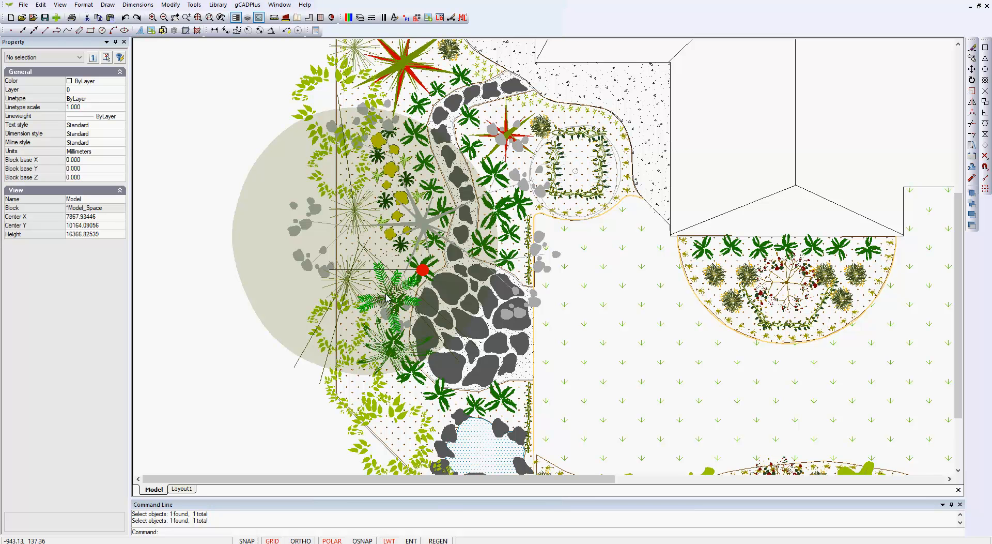
# - Start a Maximum-level PDF export of Layout1 with a Window area spanning nearly the full A4 sheet
pyautogui.click(181, 489)
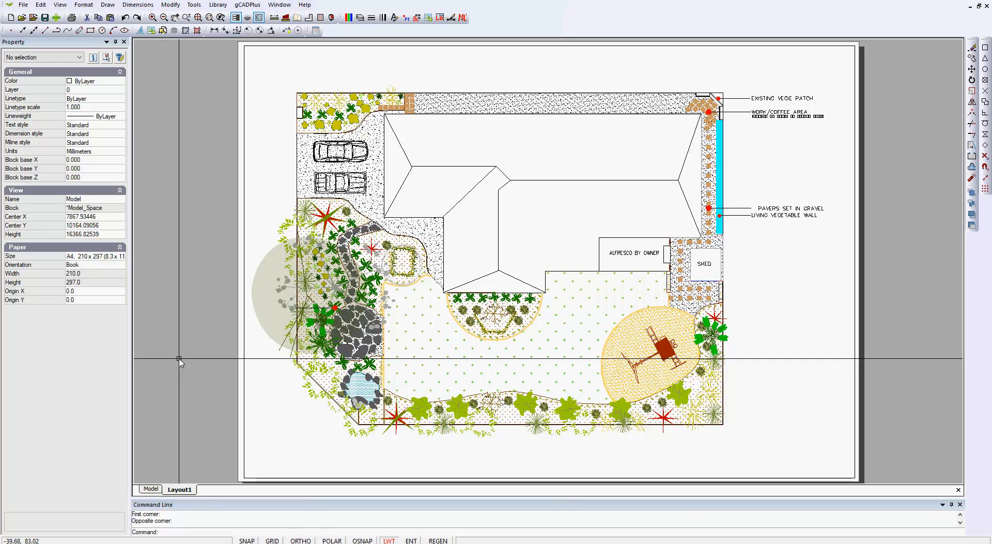
pyautogui.click(23, 5)
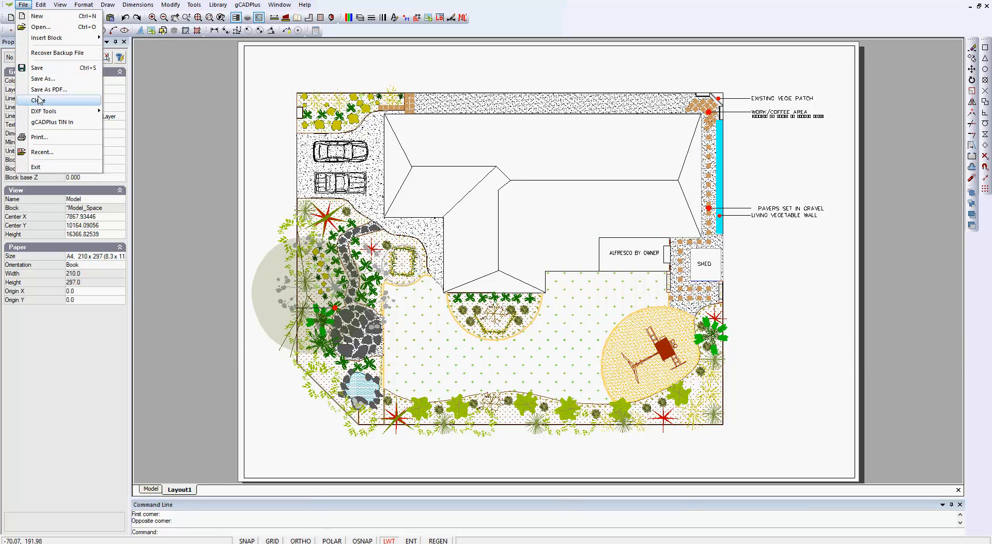
pyautogui.click(56, 90)
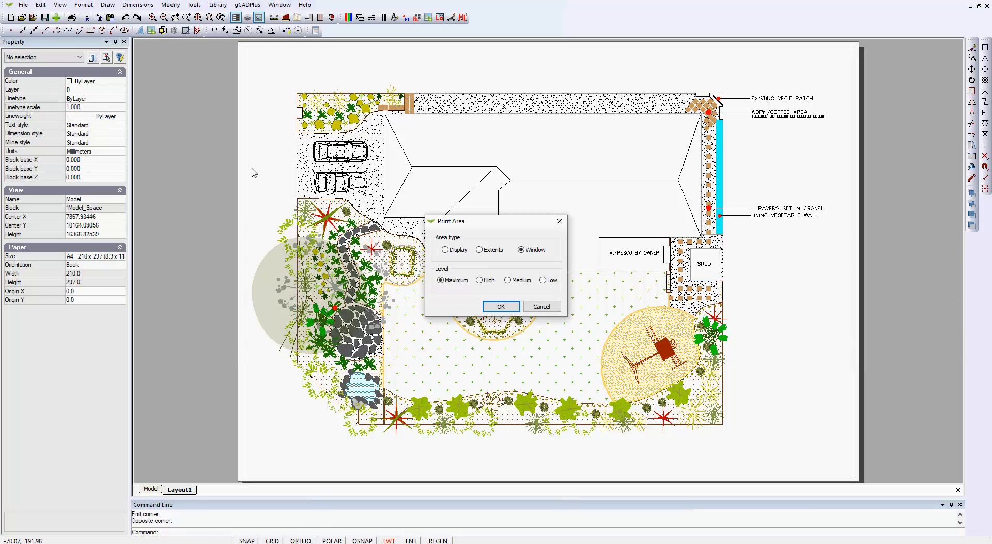
pyautogui.click(502, 307)
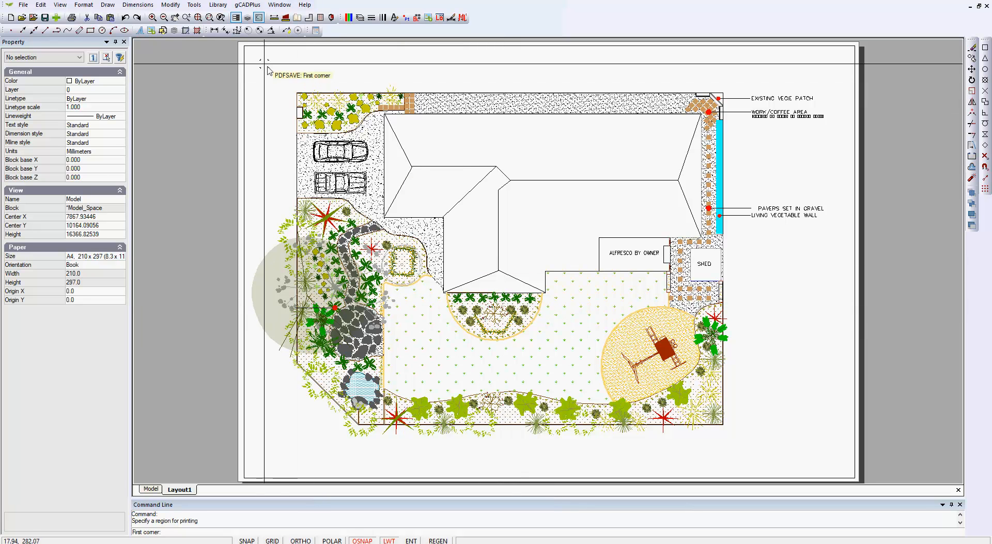
pyautogui.click(246, 46)
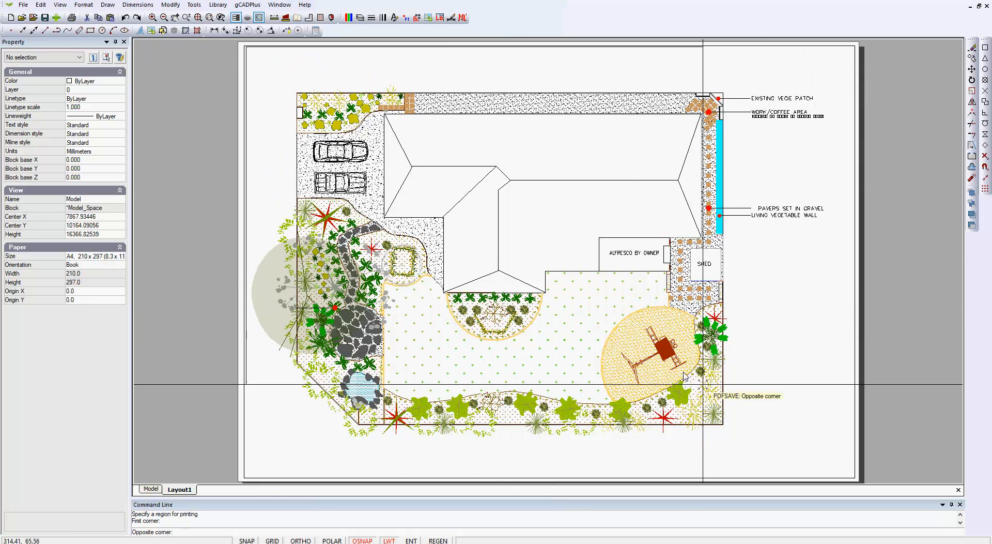
pyautogui.click(848, 472)
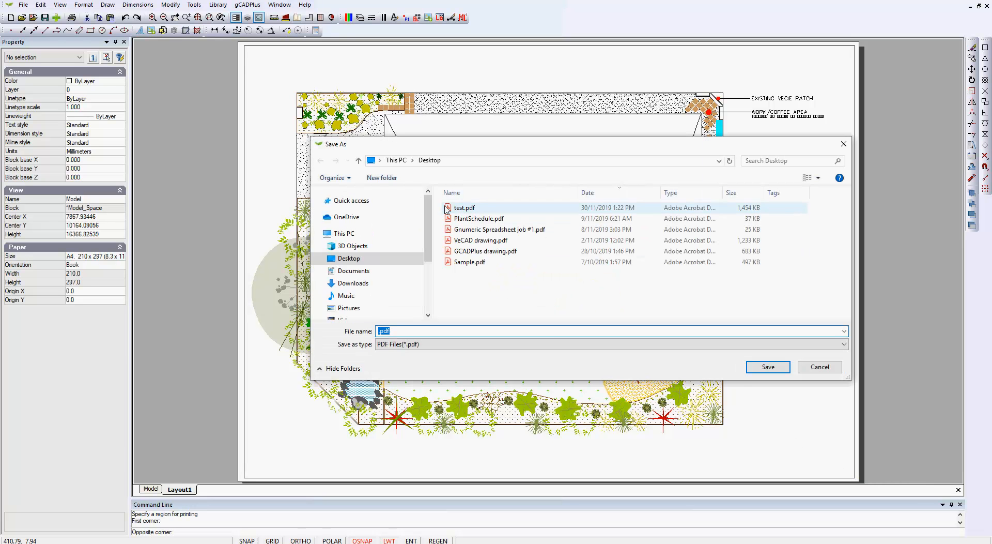
# - Replace test.pdf on the Desktop with the new PDF export containing the semi-transparent tree
pyautogui.click(445, 208)
pyautogui.click(768, 367)
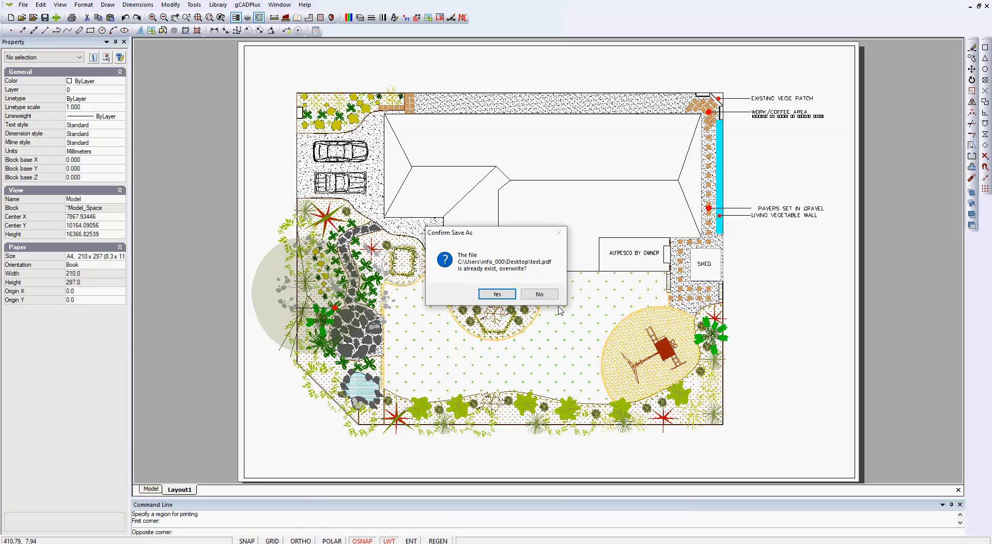
pyautogui.click(504, 294)
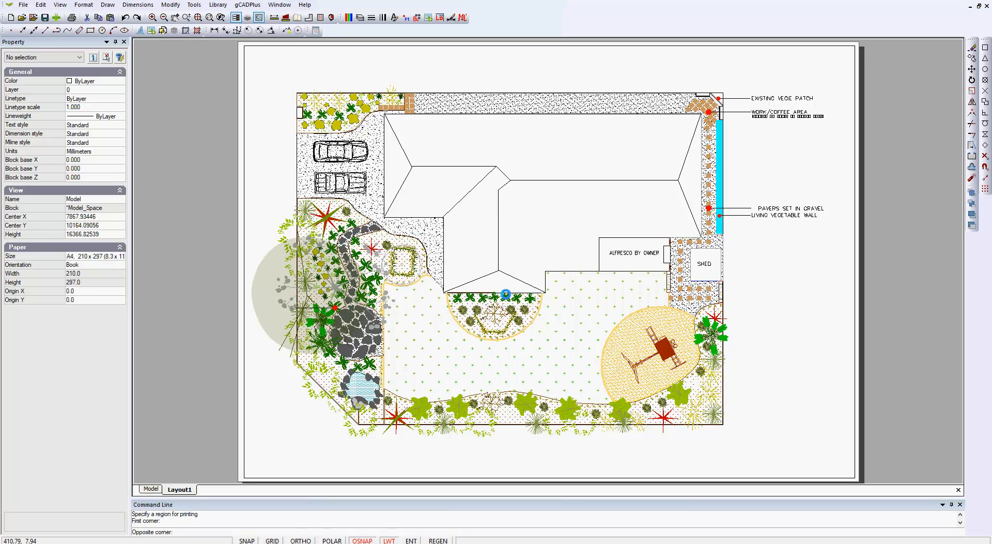